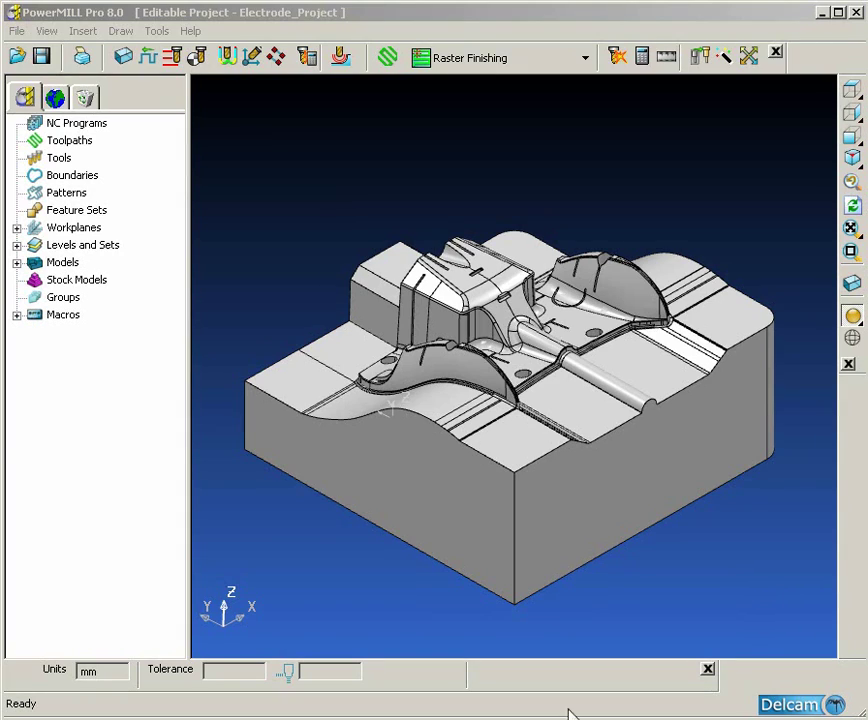
Orbit and zoom to inspect the mould and its rib detail, then box-select the whole mould model.
{"action": "middle_click_drag", "start_coordinate": [575, 504], "coordinate": [333, 277]}
{"action": "scroll", "coordinate": [517, 404], "scroll_direction": "up", "scroll_amount": 6}
{"action": "middle_click_drag", "start_coordinate": [481, 355], "coordinate": [421, 495]}
{"action": "scroll", "coordinate": [421, 495], "scroll_direction": "down", "scroll_amount": 8}
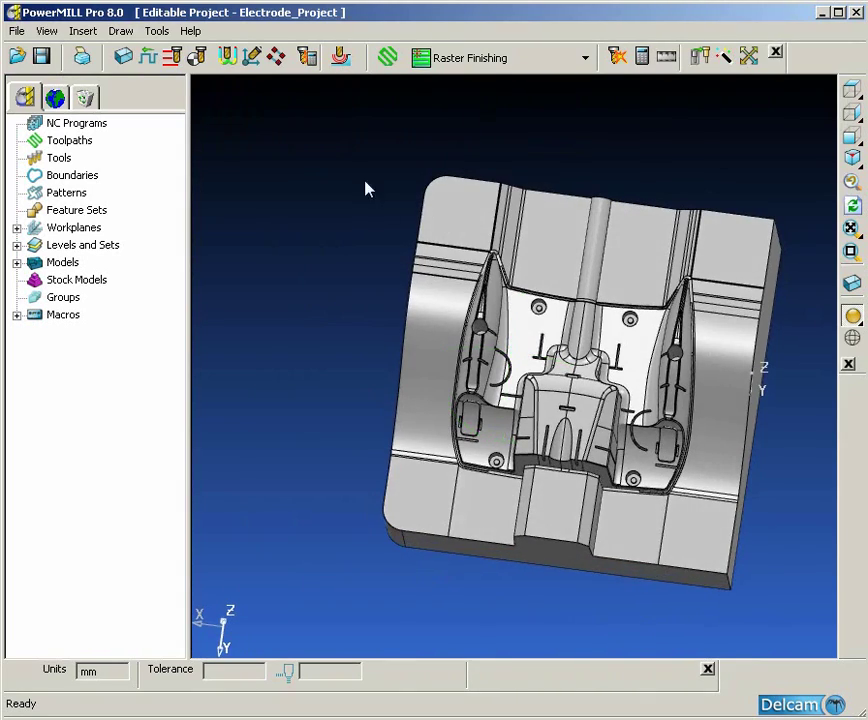
{"action": "left_click_drag", "start_coordinate": [345, 151], "coordinate": [832, 590]}
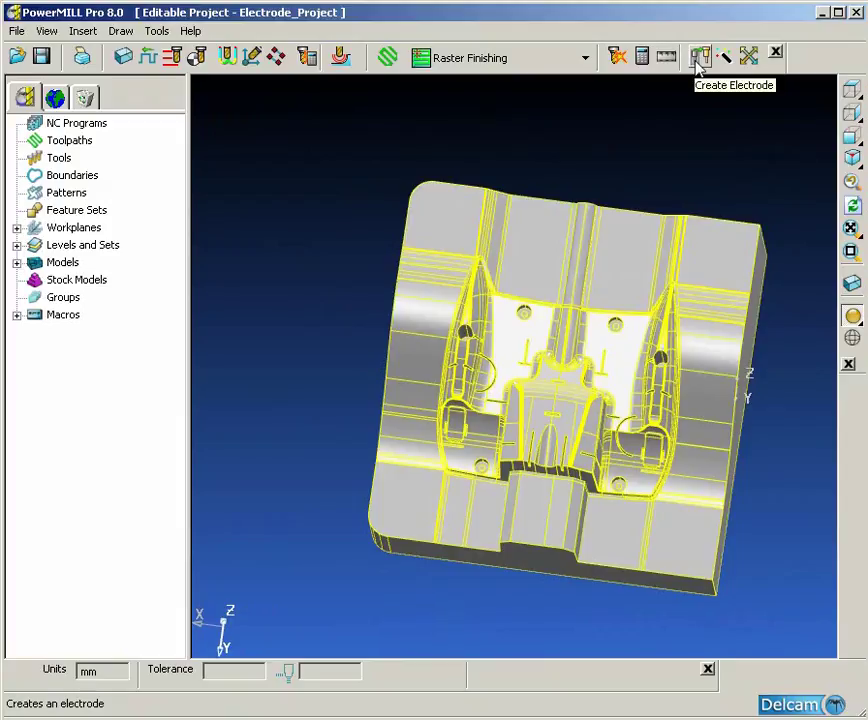
Launch the Electrode Wizard from Create Electrode without making the solid watertight, then zoom in.
{"action": "left_click", "coordinate": [699, 60]}
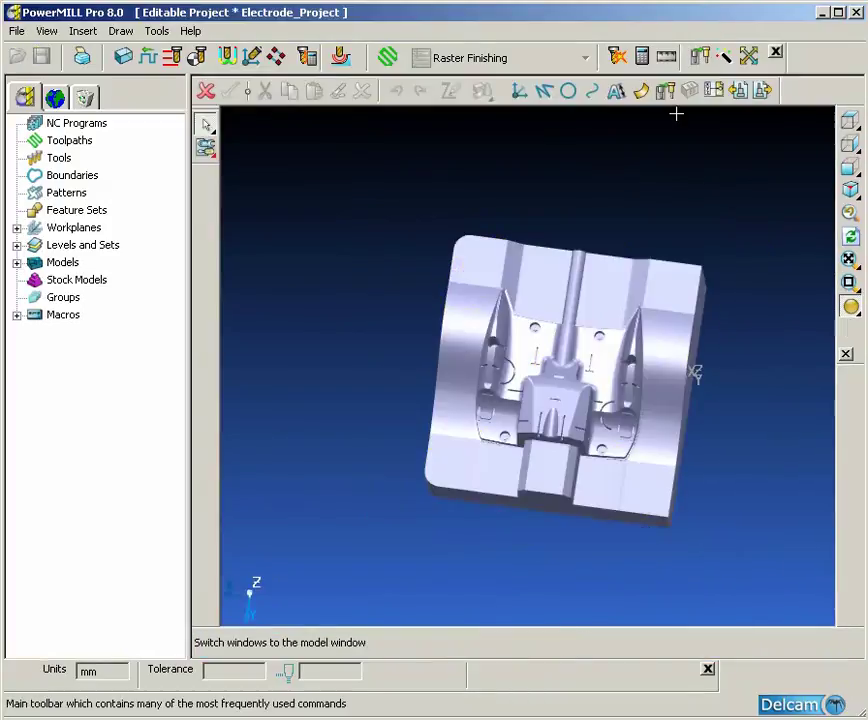
{"action": "left_click", "coordinate": [666, 93]}
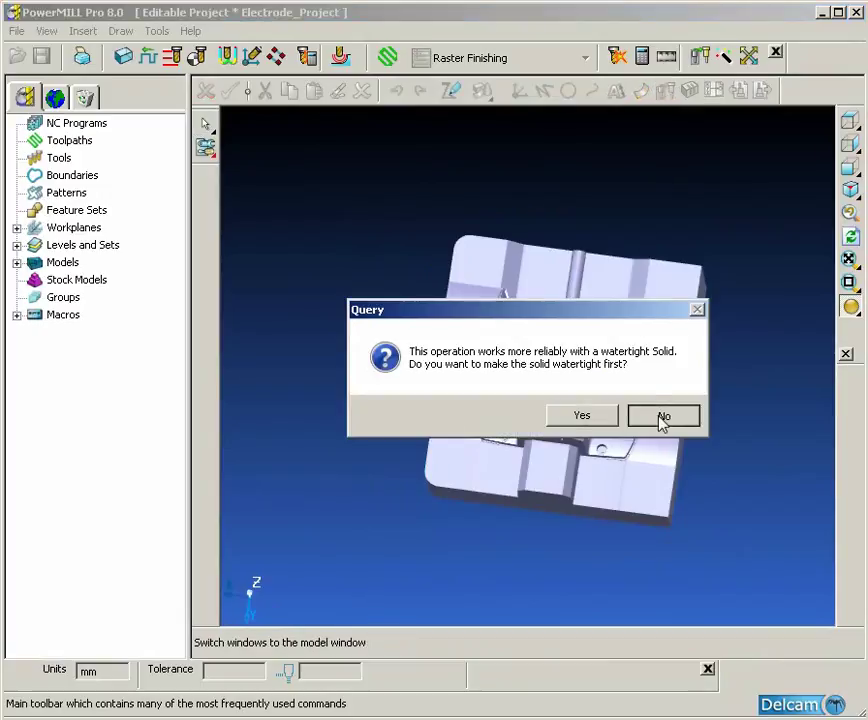
{"action": "left_click", "coordinate": [661, 414]}
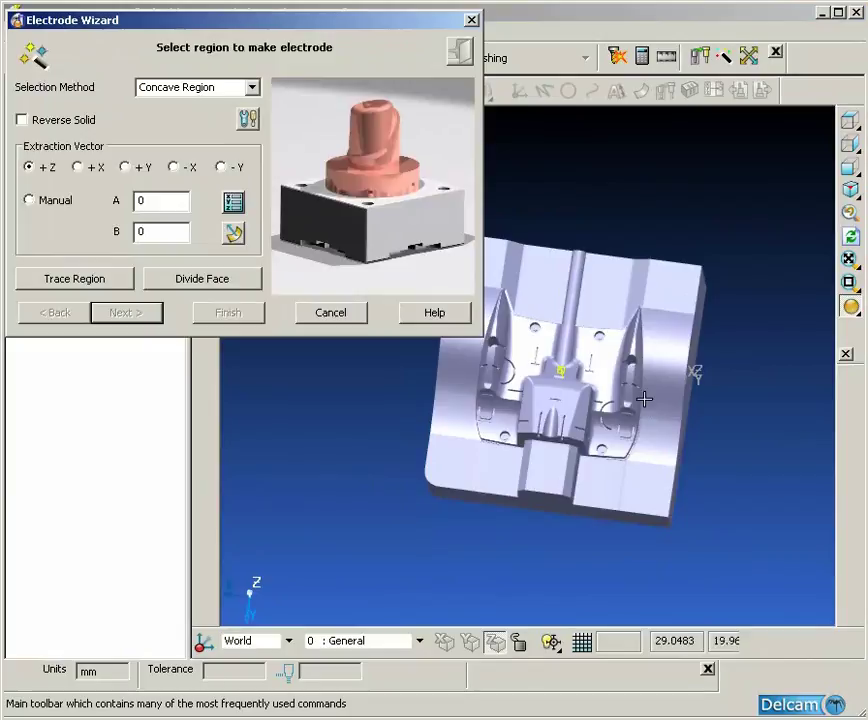
{"action": "scroll", "coordinate": [617, 447], "scroll_direction": "up", "scroll_amount": 2}
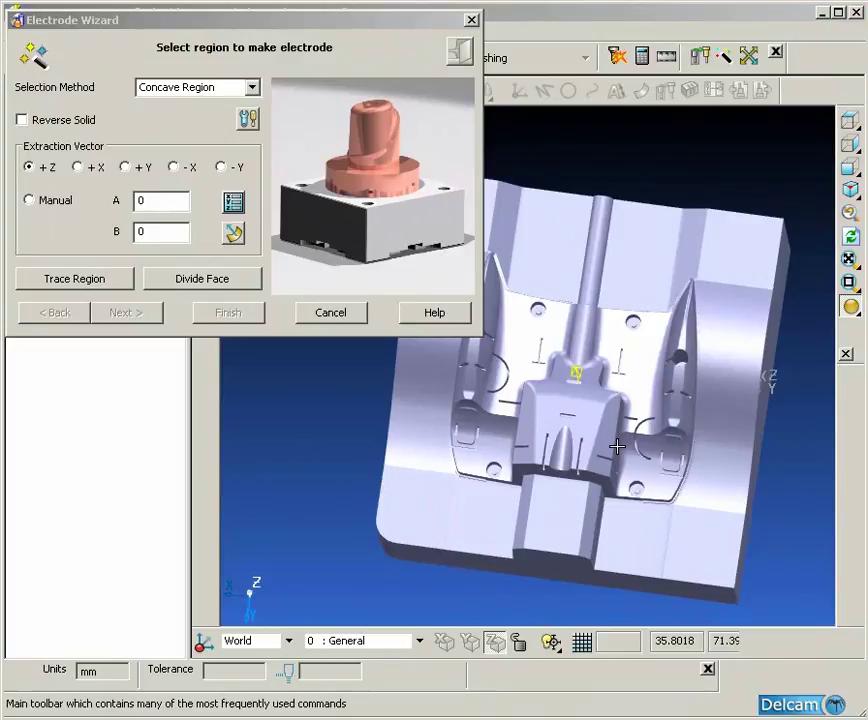
{"action": "scroll", "coordinate": [617, 446], "scroll_direction": "up", "scroll_amount": 5}
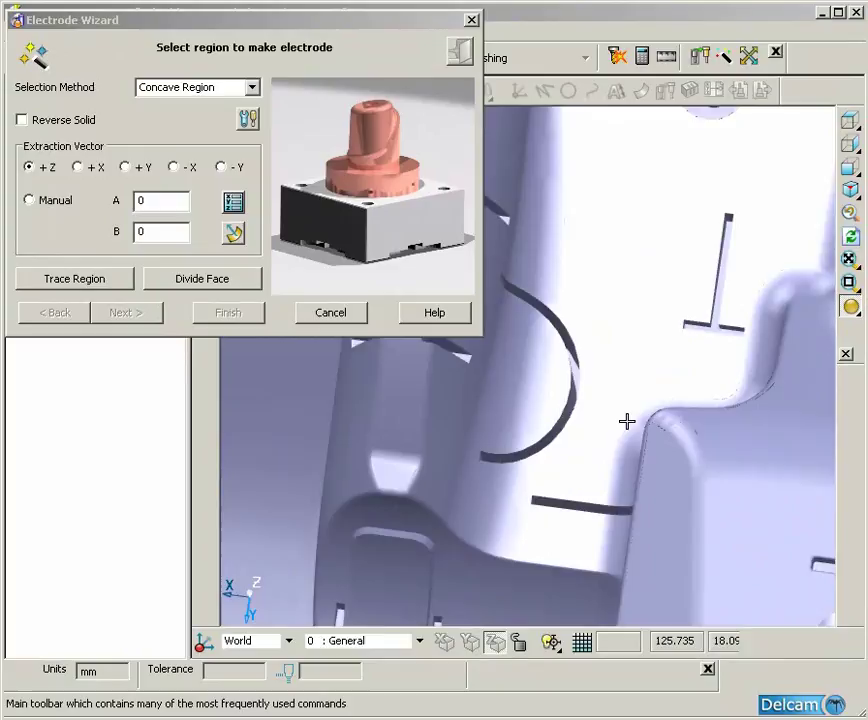
{"action": "scroll", "coordinate": [680, 400], "scroll_direction": "up", "scroll_amount": 2}
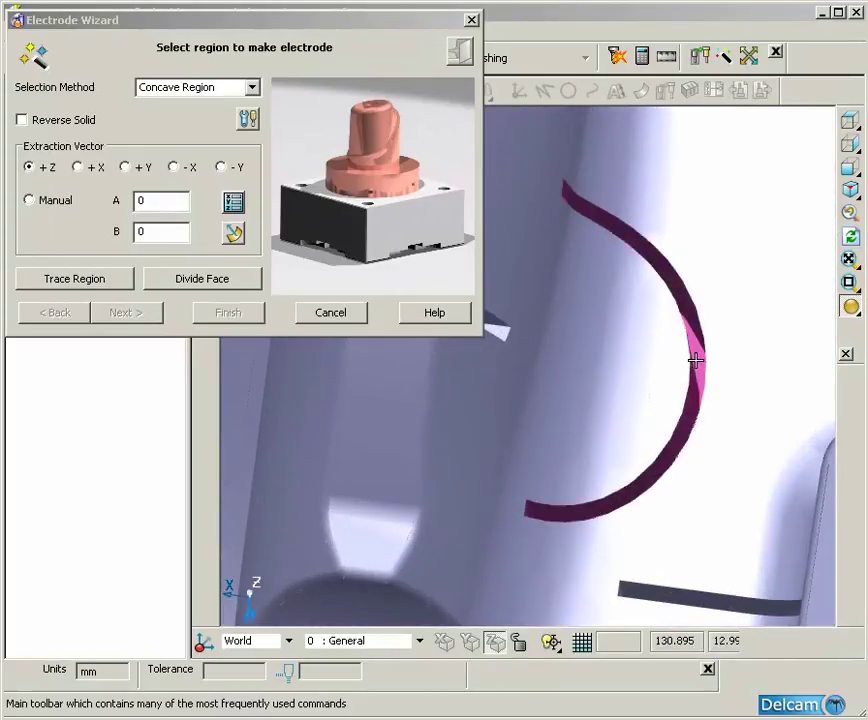
Pick the arc face and the adjacent curved slot face as the concave region.
{"action": "left_click", "coordinate": [695, 358]}
{"action": "scroll", "coordinate": [637, 354], "scroll_direction": "down", "scroll_amount": 5}
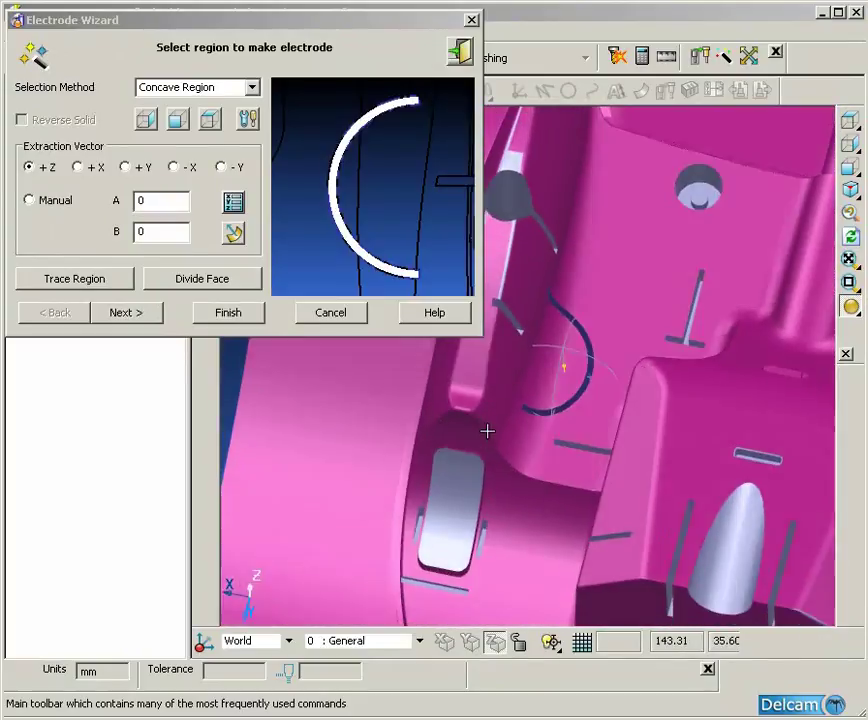
{"action": "scroll", "coordinate": [517, 459], "scroll_direction": "down", "scroll_amount": 5}
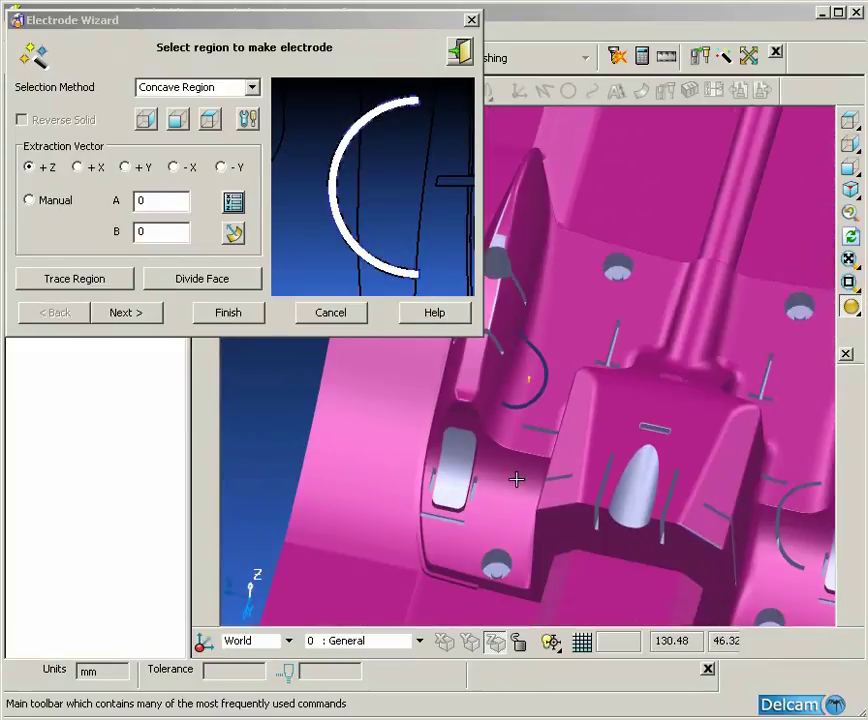
{"action": "left_click", "coordinate": [411, 434]}
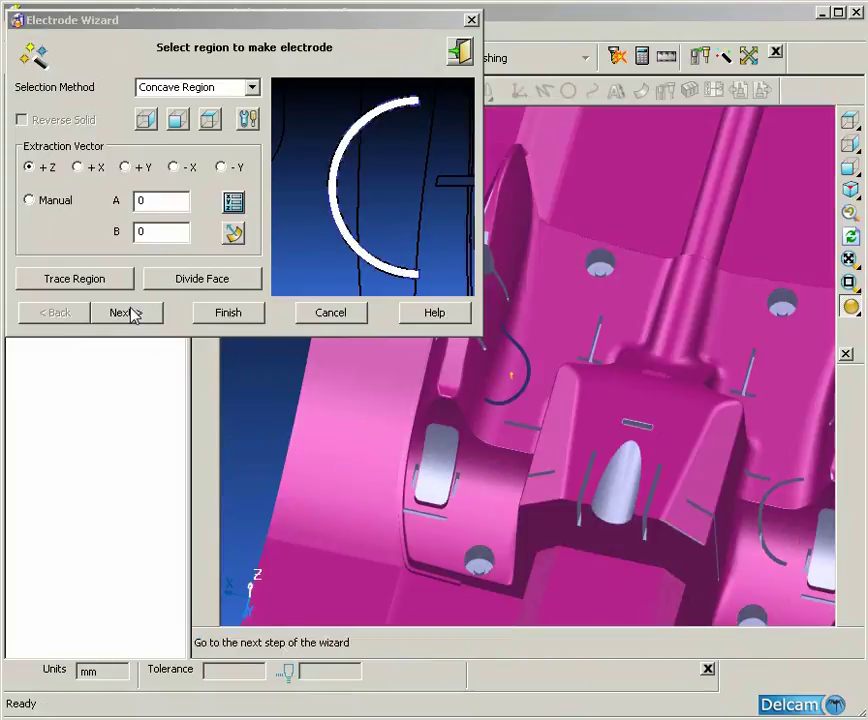
Preview the electrode with 2 mm extension and 2 mm clearance, then advance to the 25 × 63 blank step.
{"action": "left_click", "coordinate": [128, 313]}
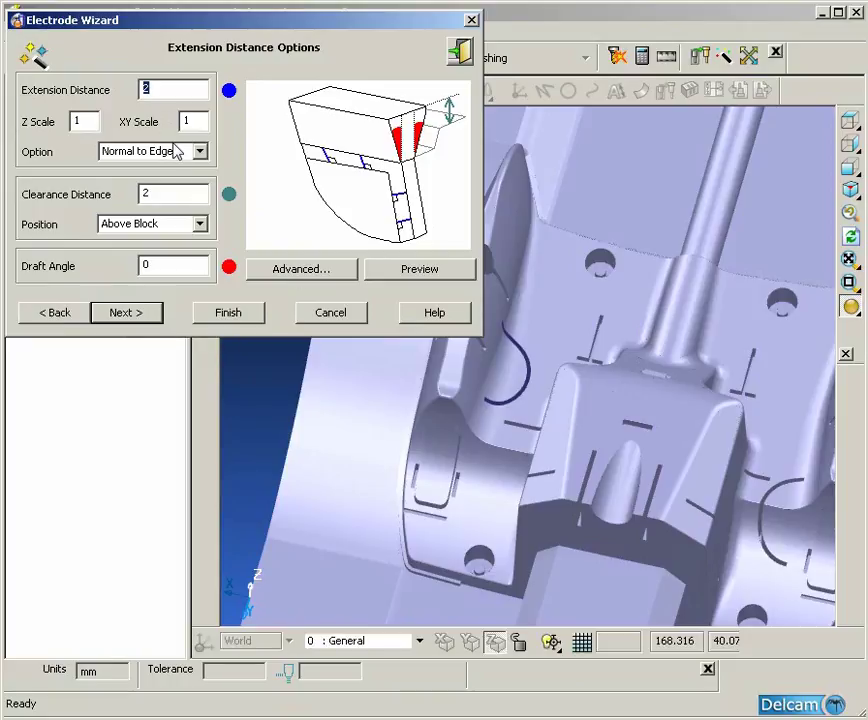
{"action": "left_click", "coordinate": [408, 272]}
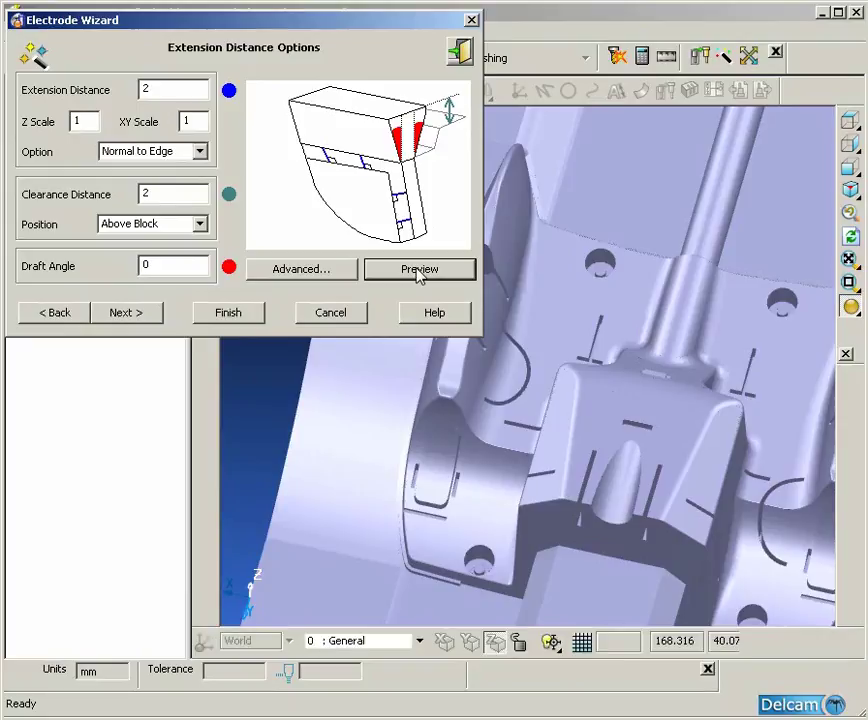
{"action": "scroll", "coordinate": [622, 428], "scroll_direction": "up", "scroll_amount": 5}
{"action": "scroll", "coordinate": [622, 428], "scroll_direction": "up", "scroll_amount": 2}
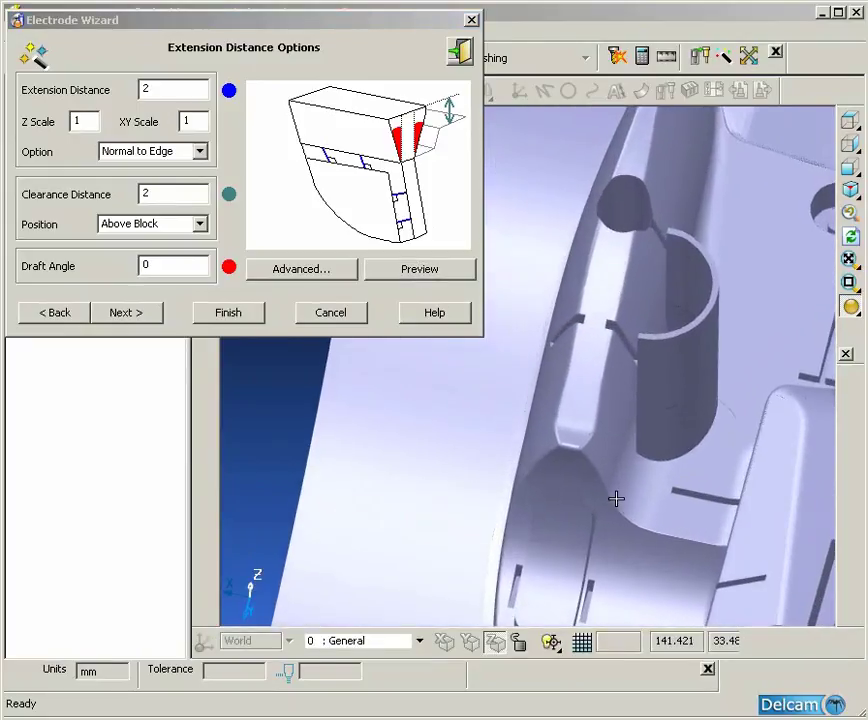
{"action": "left_click", "coordinate": [122, 313]}
{"action": "middle_click_drag", "start_coordinate": [622, 488], "coordinate": [630, 300]}
Check the blank's 25 mm diameter value and orbit around the graphite electrode.
{"action": "left_click", "coordinate": [107, 88]}
{"action": "double_click", "coordinate": [107, 88]}
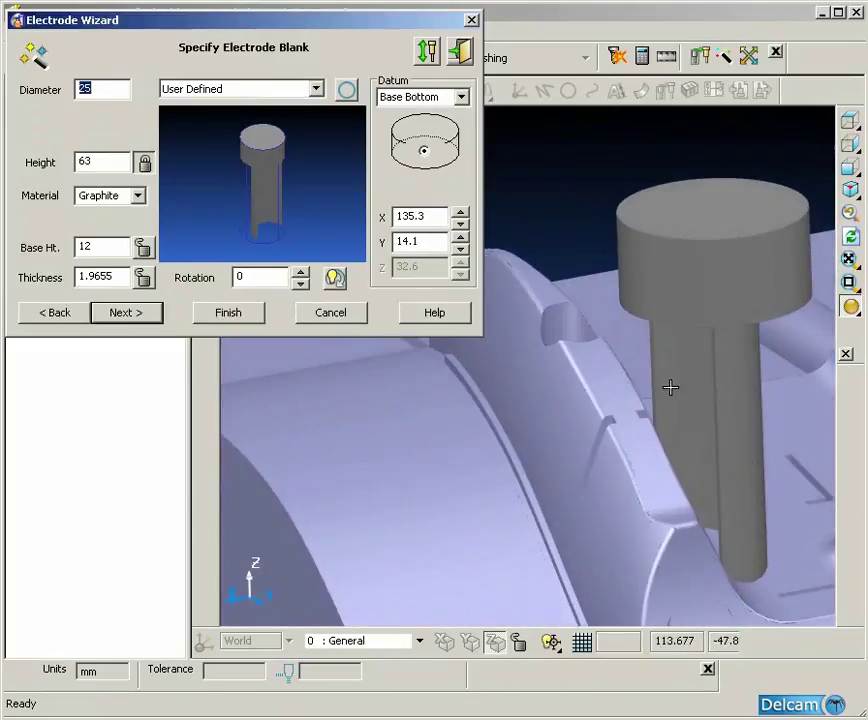
{"action": "middle_click_drag", "start_coordinate": [670, 387], "coordinate": [556, 445]}
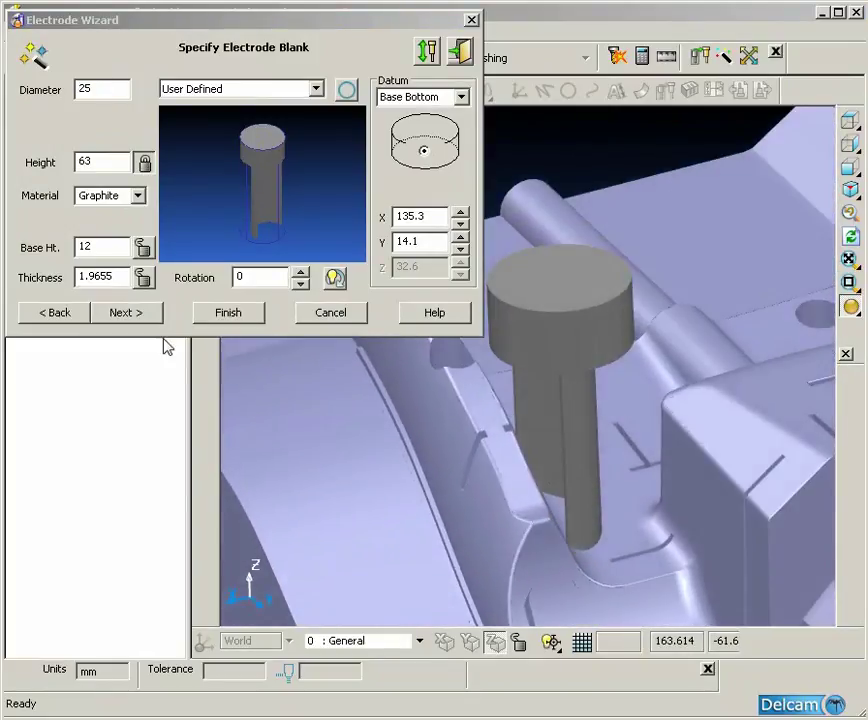
Try the System_3R catalogue's 3R-310EE base holder and inspect it on the electrode.
{"action": "left_click", "coordinate": [127, 313]}
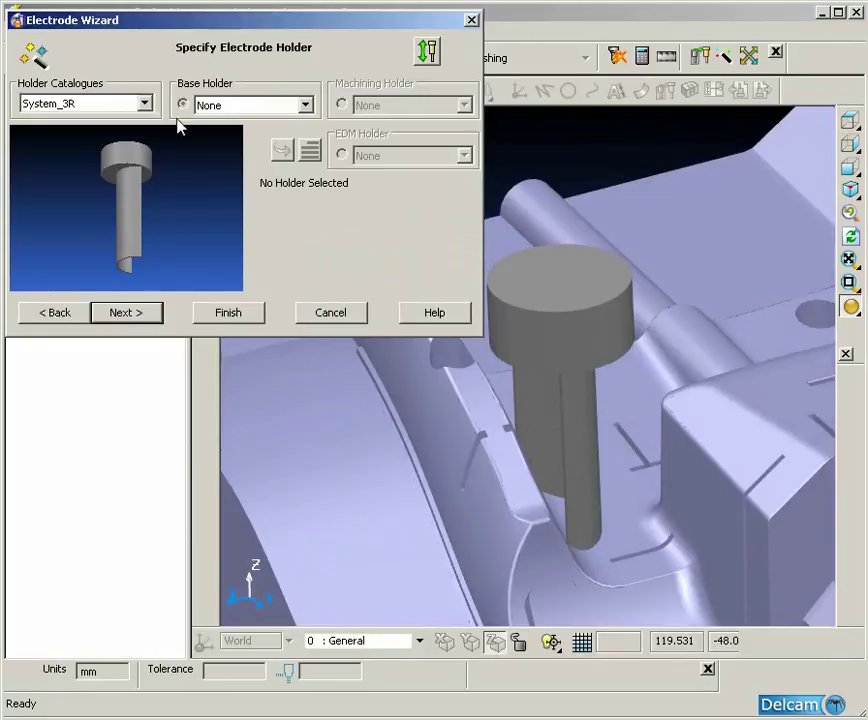
{"action": "left_click", "coordinate": [143, 105]}
{"action": "left_click", "coordinate": [103, 146]}
{"action": "left_click", "coordinate": [305, 105]}
{"action": "left_click", "coordinate": [284, 161]}
{"action": "middle_click_drag", "start_coordinate": [670, 472], "coordinate": [585, 355]}
{"action": "middle_click_drag", "start_coordinate": [525, 345], "coordinate": [750, 573], "text": "ctrl+shift"}
{"action": "middle_click_drag", "start_coordinate": [645, 469], "coordinate": [784, 489], "text": "shift"}
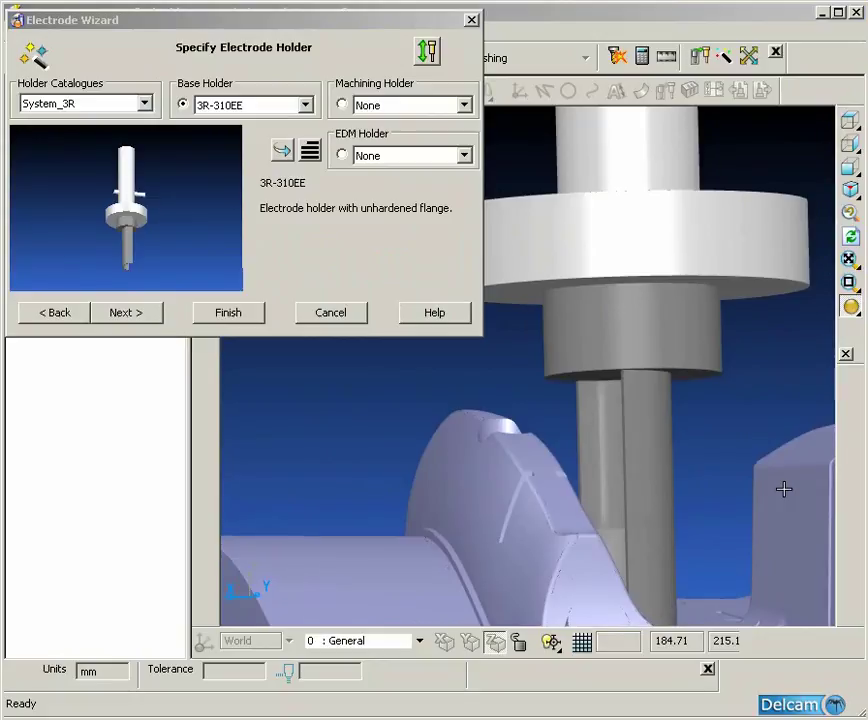
{"action": "middle_click_drag", "start_coordinate": [784, 489], "coordinate": [789, 491], "text": "shift"}
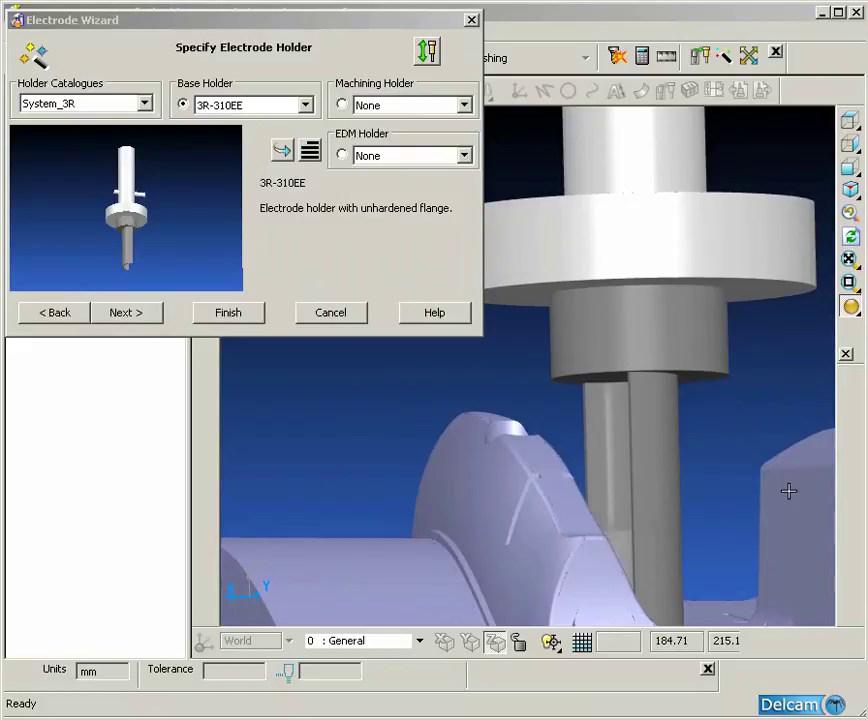
Set the base holder back to None and continue to the general options.
{"action": "left_click", "coordinate": [306, 105]}
{"action": "left_click", "coordinate": [240, 122]}
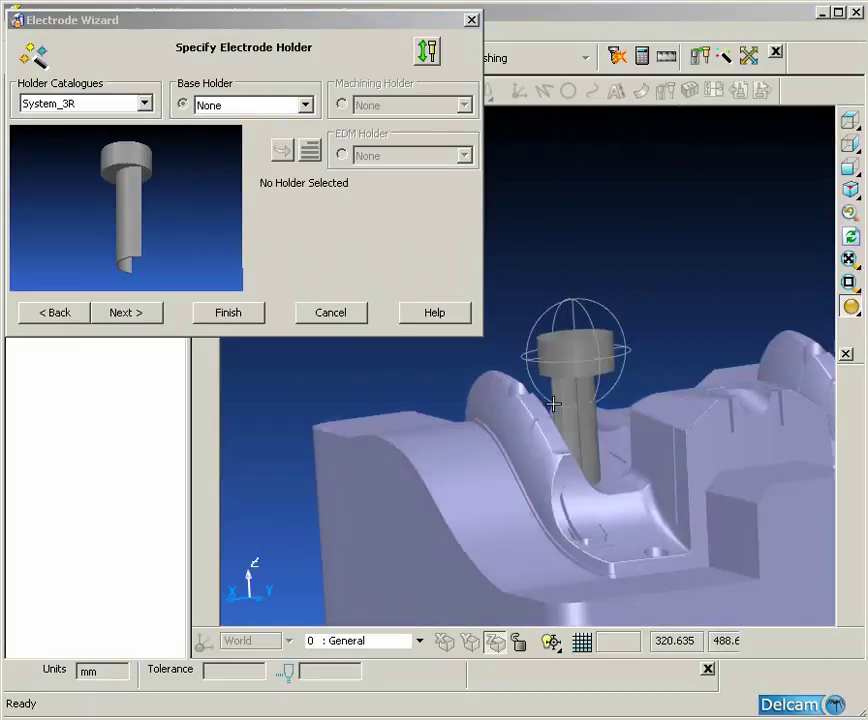
{"action": "left_click", "coordinate": [126, 314]}
Accept the general options and move on to the Electrode Family step.
{"action": "left_click", "coordinate": [130, 320]}
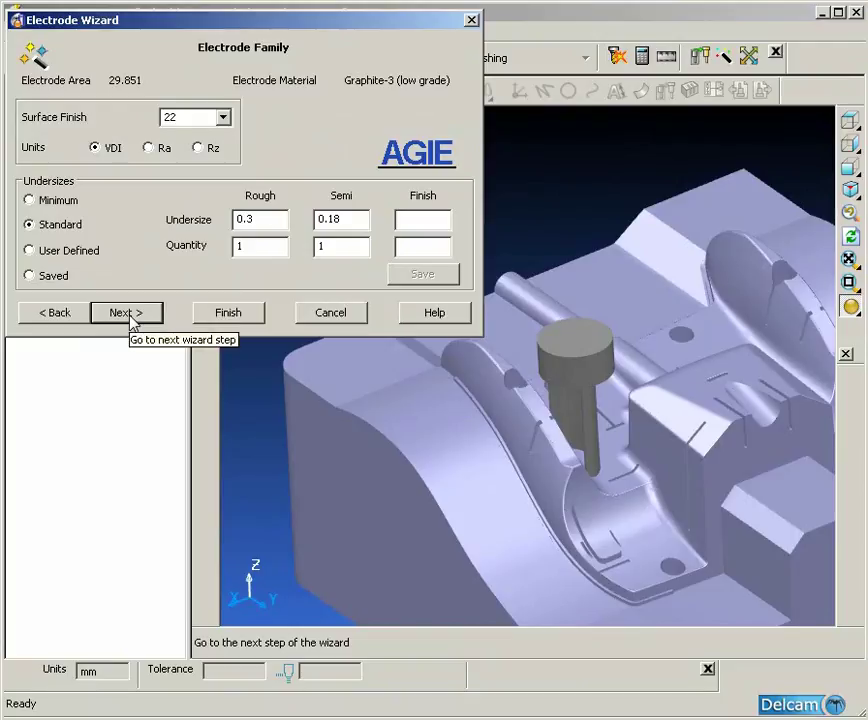
Keep standard undersizes (0.3 rough, 0.18 semi) and finish the wizard to create electrode4.
{"action": "left_click", "coordinate": [139, 314]}
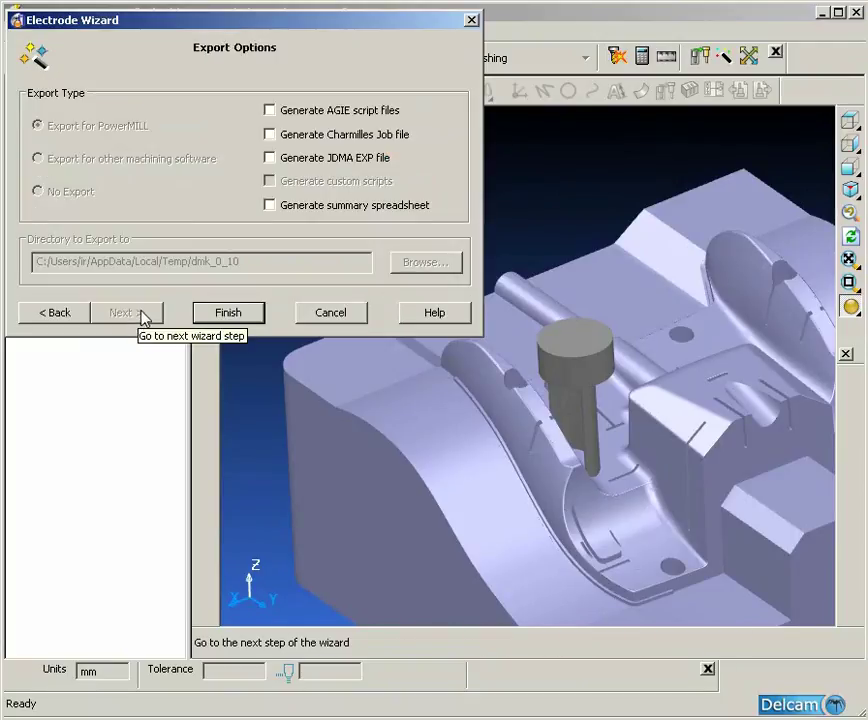
{"action": "left_click", "coordinate": [227, 318]}
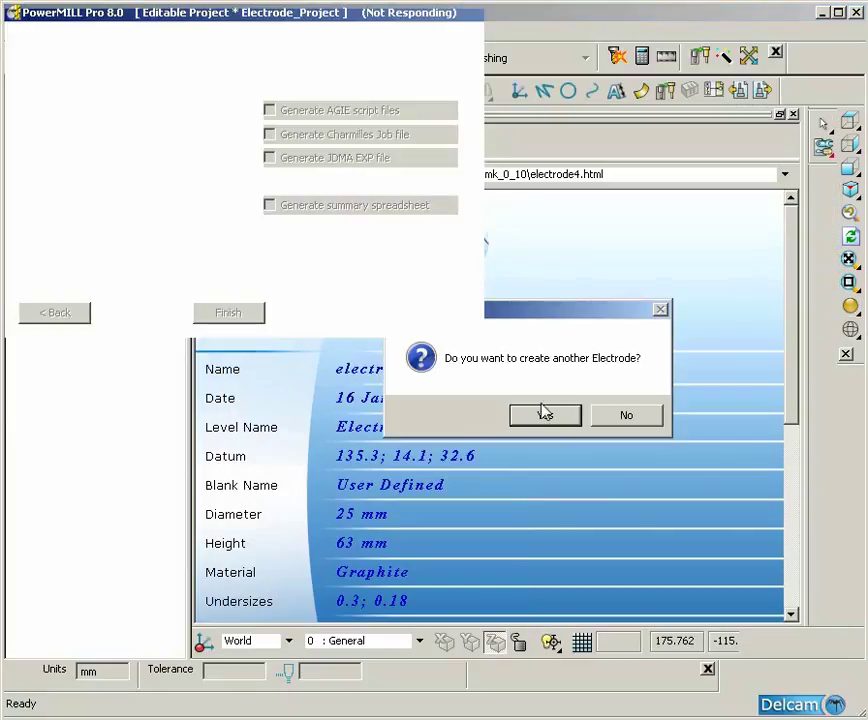
Decline another electrode and review the electrode's detail and G.A. drawing sheets.
{"action": "left_click", "coordinate": [624, 415]}
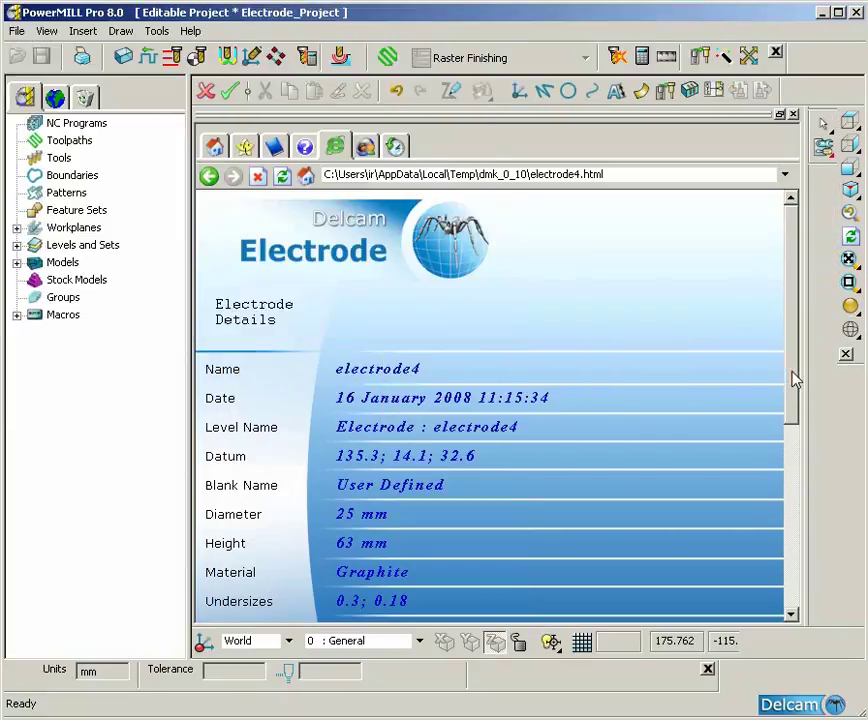
{"action": "left_click_drag", "start_coordinate": [793, 378], "coordinate": [778, 559]}
{"action": "left_click", "coordinate": [230, 445]}
{"action": "left_click_drag", "start_coordinate": [800, 270], "coordinate": [792, 386]}
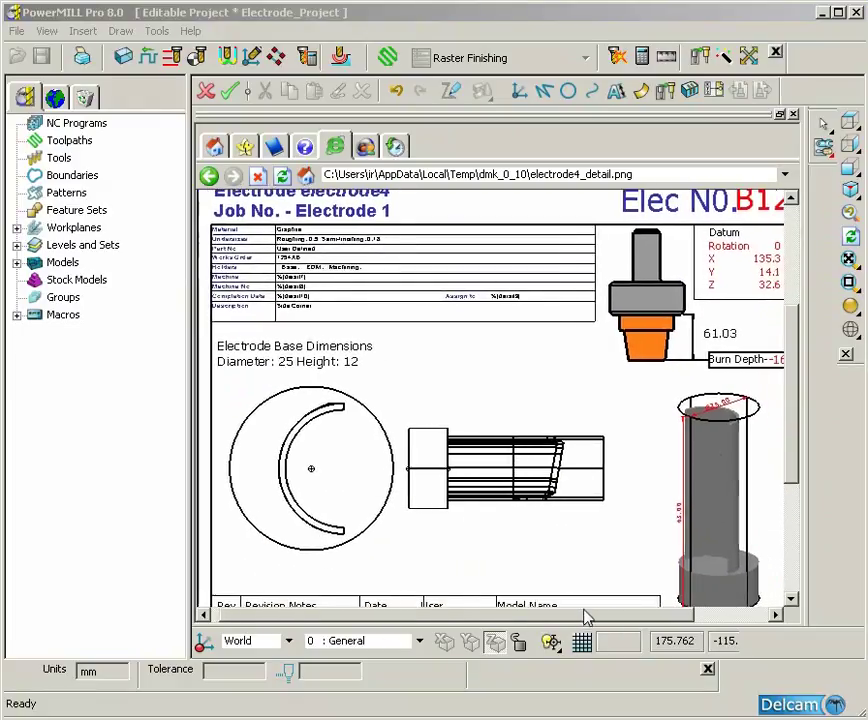
{"action": "mouse_move", "coordinate": [585, 616]}
{"action": "left_mouse_down"}
{"action": "mouse_move", "coordinate": [688, 618]}
{"action": "mouse_move", "coordinate": [543, 596]}
{"action": "mouse_move", "coordinate": [500, 605]}
{"action": "left_mouse_up"}
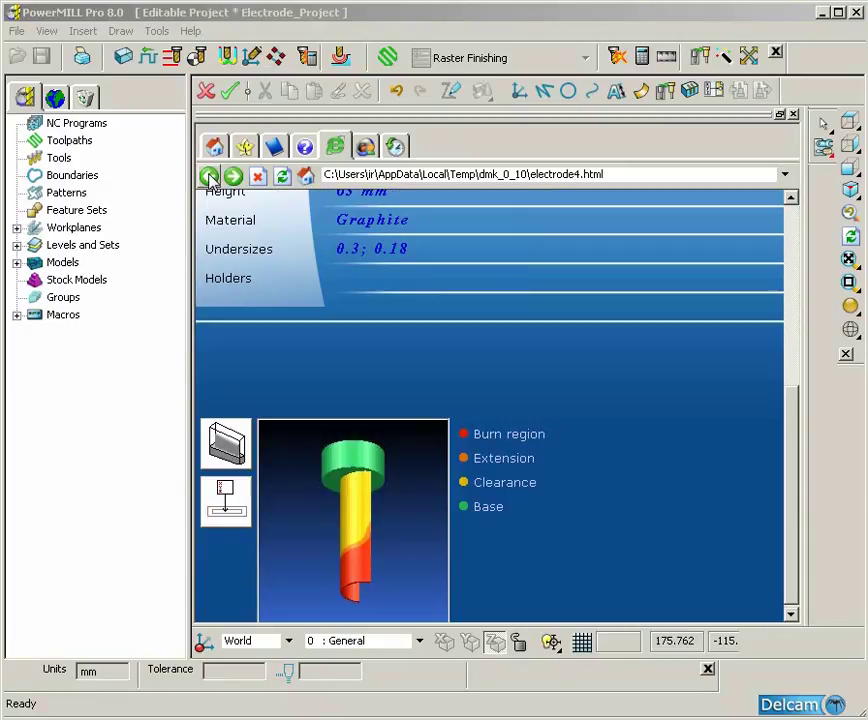
{"action": "left_click", "coordinate": [226, 505]}
{"action": "left_click_drag", "start_coordinate": [795, 355], "coordinate": [800, 406]}
{"action": "left_click_drag", "start_coordinate": [375, 614], "coordinate": [535, 616]}
{"action": "left_click_drag", "start_coordinate": [790, 462], "coordinate": [790, 432]}
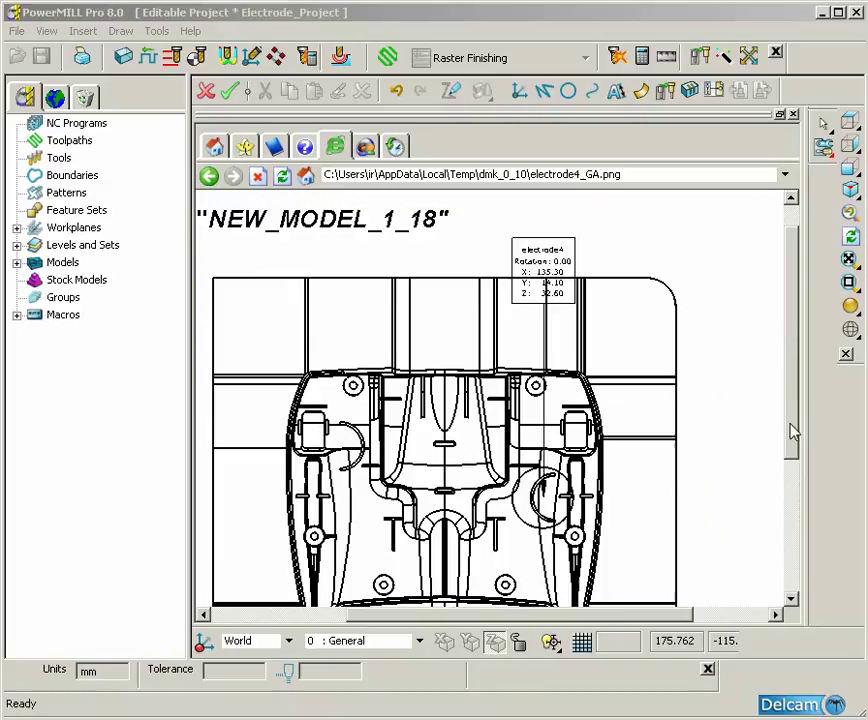
Go back to the electrode details page, then close it to return to the mould model.
{"action": "left_click", "coordinate": [209, 176]}
{"action": "left_click_drag", "start_coordinate": [792, 410], "coordinate": [794, 436]}
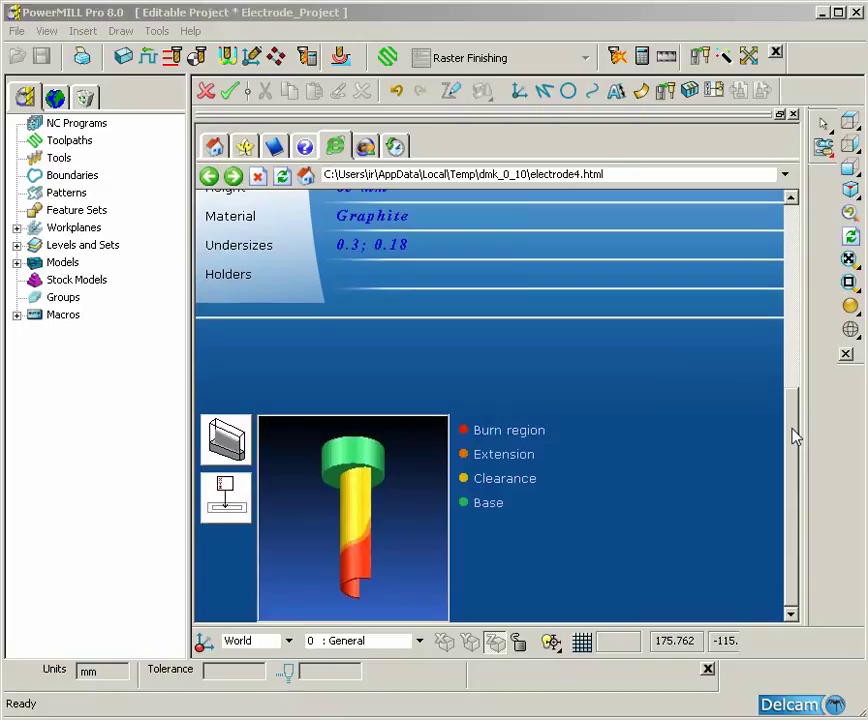
{"action": "left_click", "coordinate": [690, 91]}
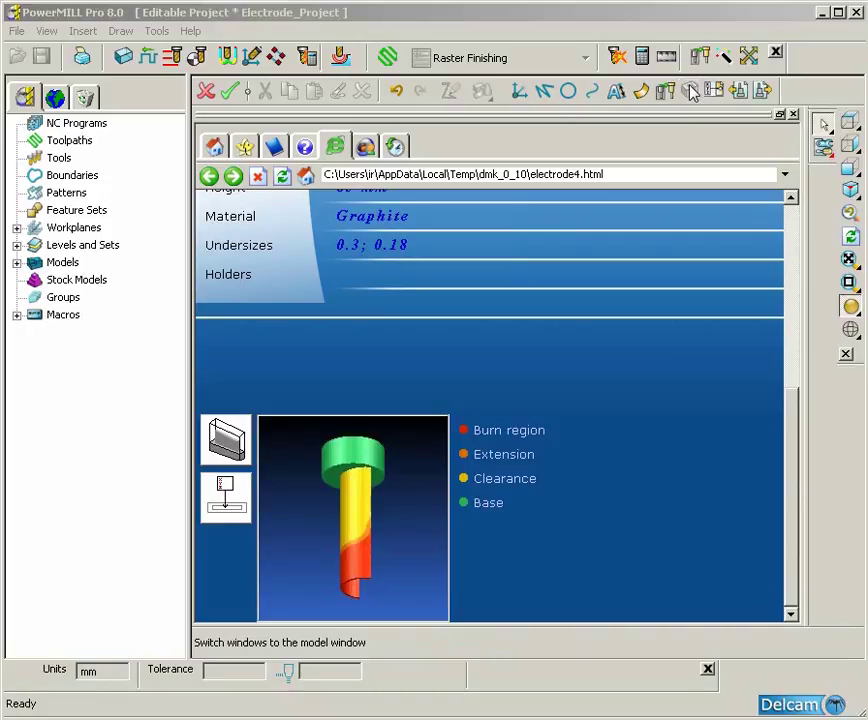
{"action": "left_click", "coordinate": [793, 115]}
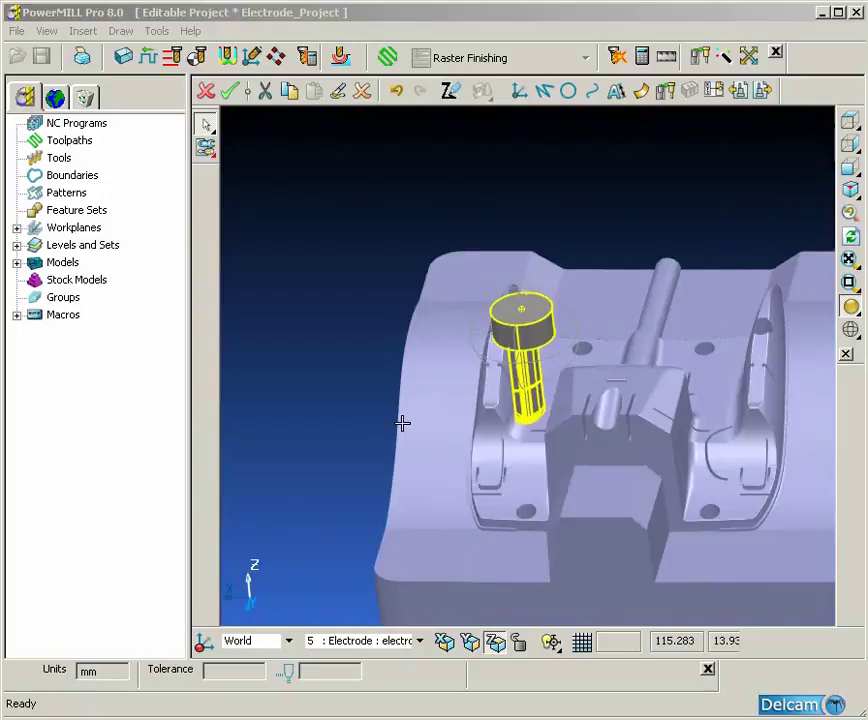
{"action": "left_click", "coordinate": [714, 90]}
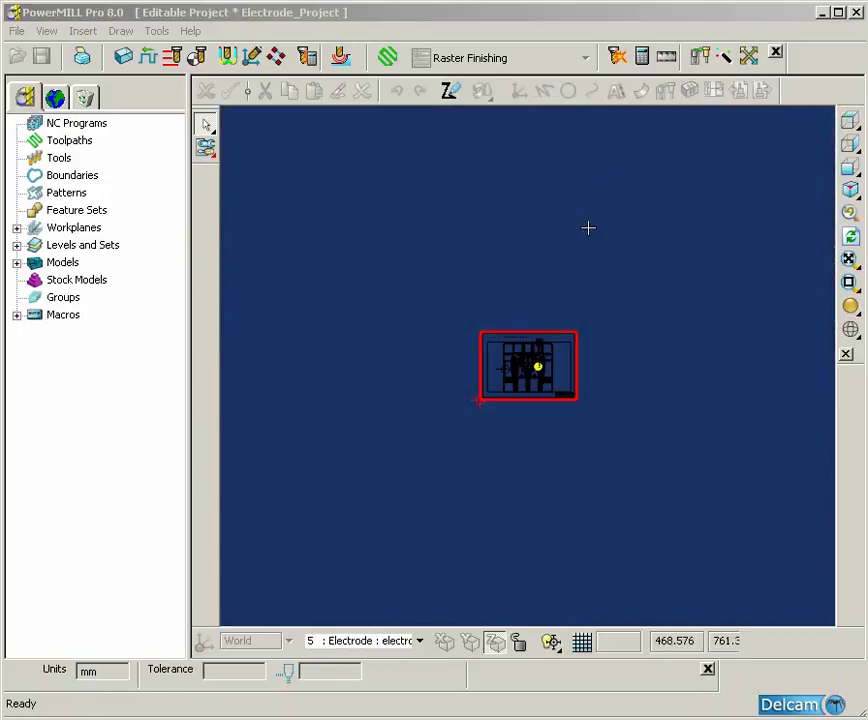
{"action": "scroll", "coordinate": [560, 201], "scroll_direction": "up", "scroll_amount": 6}
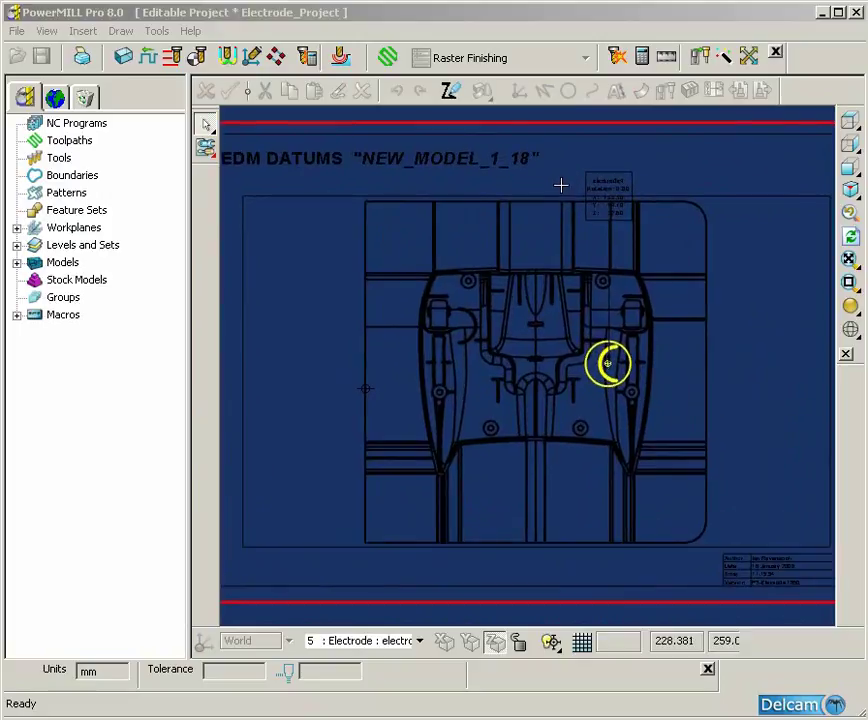
{"action": "middle_click_drag", "start_coordinate": [560, 186], "coordinate": [555, 249], "text": "shift"}
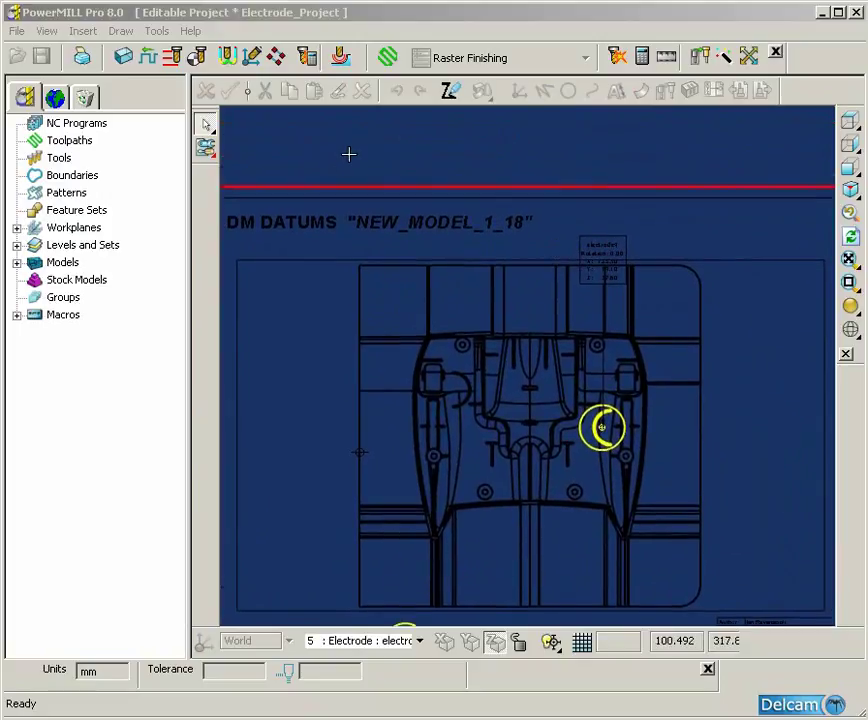
{"action": "scroll", "coordinate": [370, 165], "scroll_direction": "down", "scroll_amount": 3}
{"action": "left_click", "coordinate": [690, 91]}
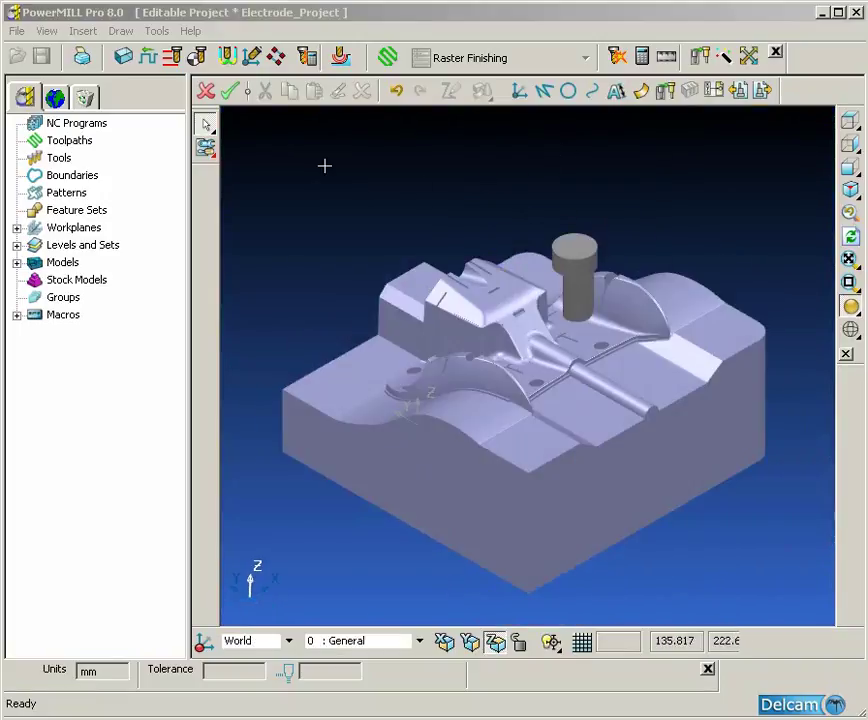
Accept electrode4 and open it in its own Electrode_Project_electrode_1 project, scrolling its details page.
{"action": "left_click", "coordinate": [232, 92]}
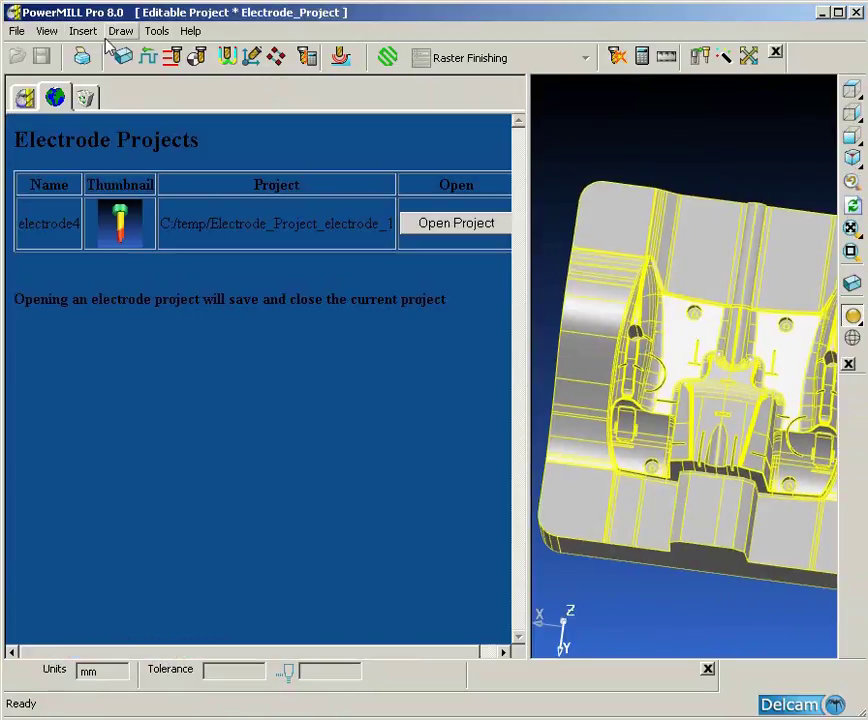
{"action": "middle_click_drag", "start_coordinate": [560, 165], "coordinate": [646, 187]}
{"action": "left_click", "coordinate": [457, 224]}
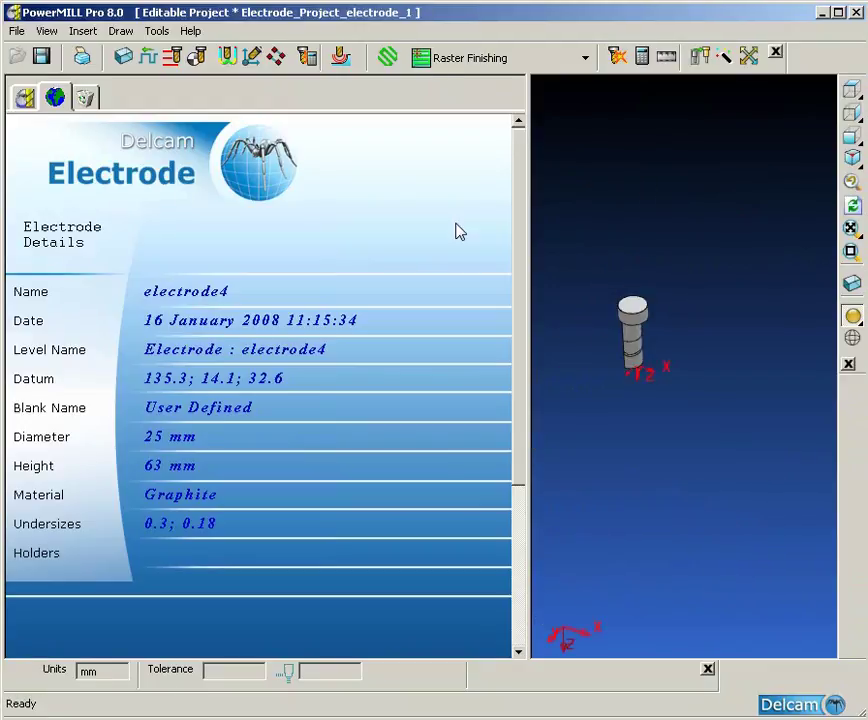
{"action": "left_click_drag", "start_coordinate": [520, 333], "coordinate": [517, 530]}
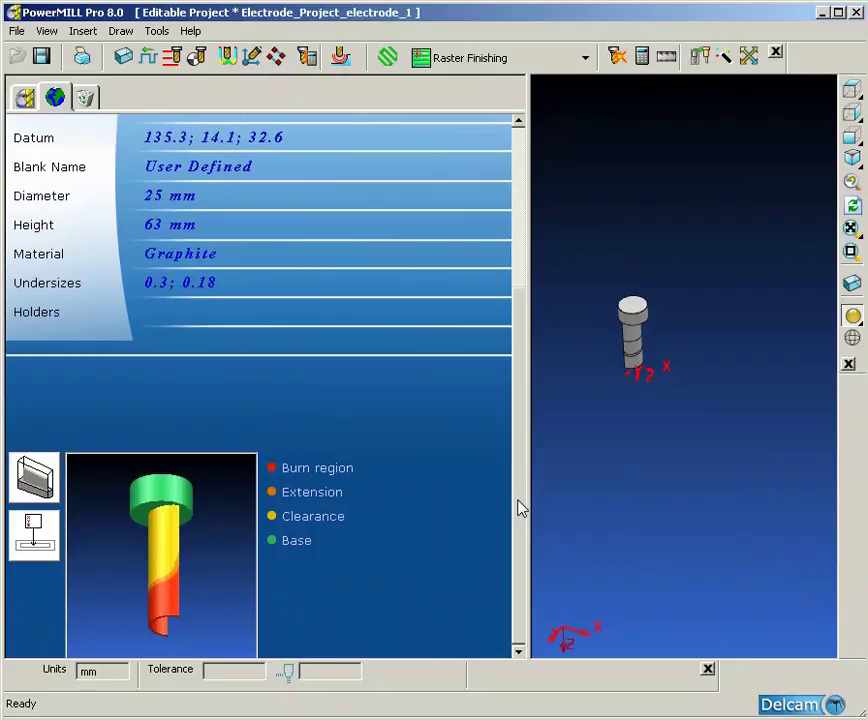
{"action": "left_click_drag", "start_coordinate": [519, 508], "coordinate": [520, 311]}
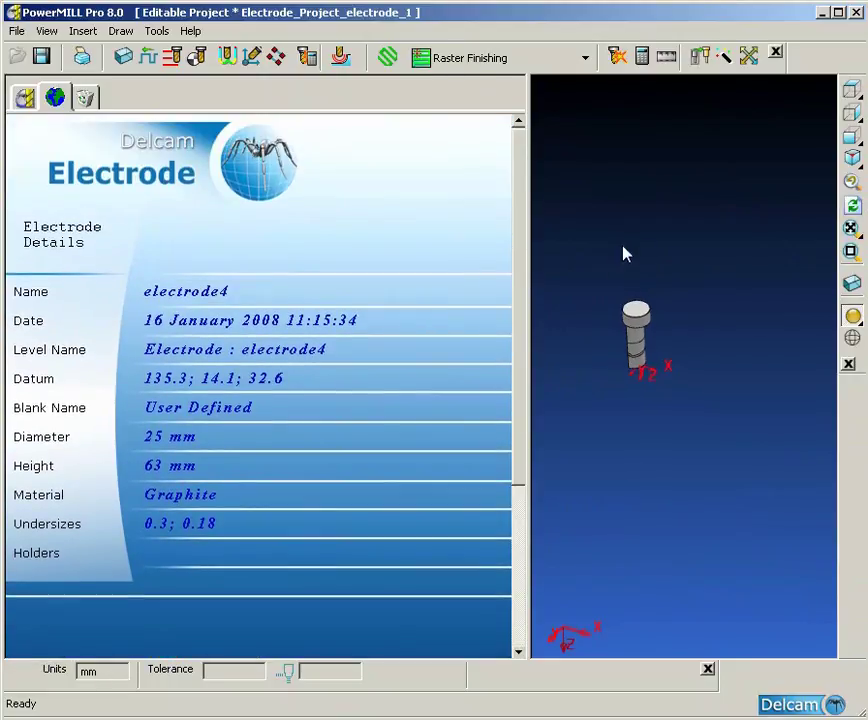
Show the Explorer tree, fit electrode4 isometrically with Ctrl+1, and open the Electrode Manufacture page.
{"action": "left_click", "coordinate": [24, 97]}
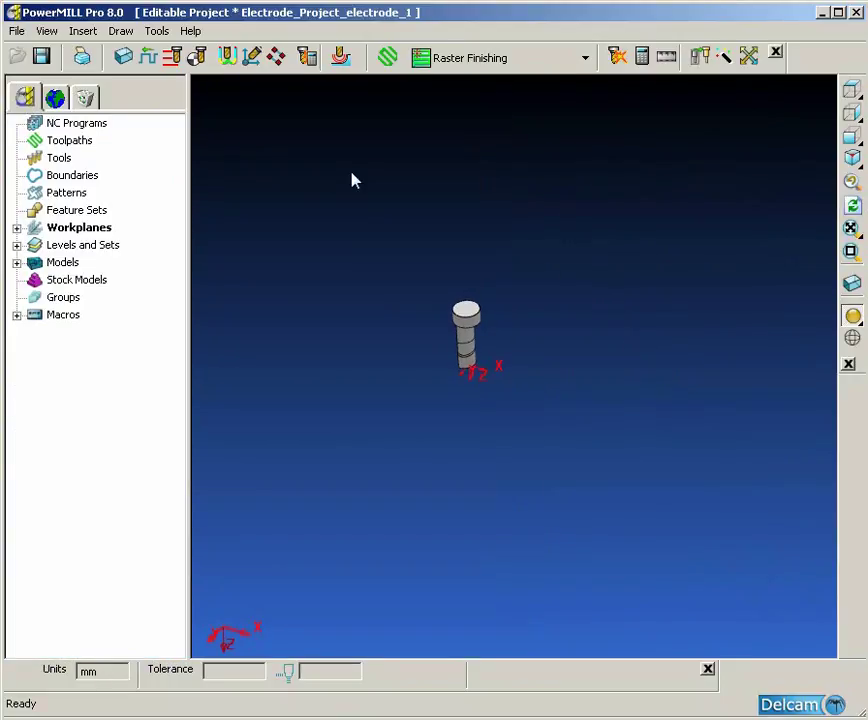
{"action": "key", "text": "ctrl+1"}
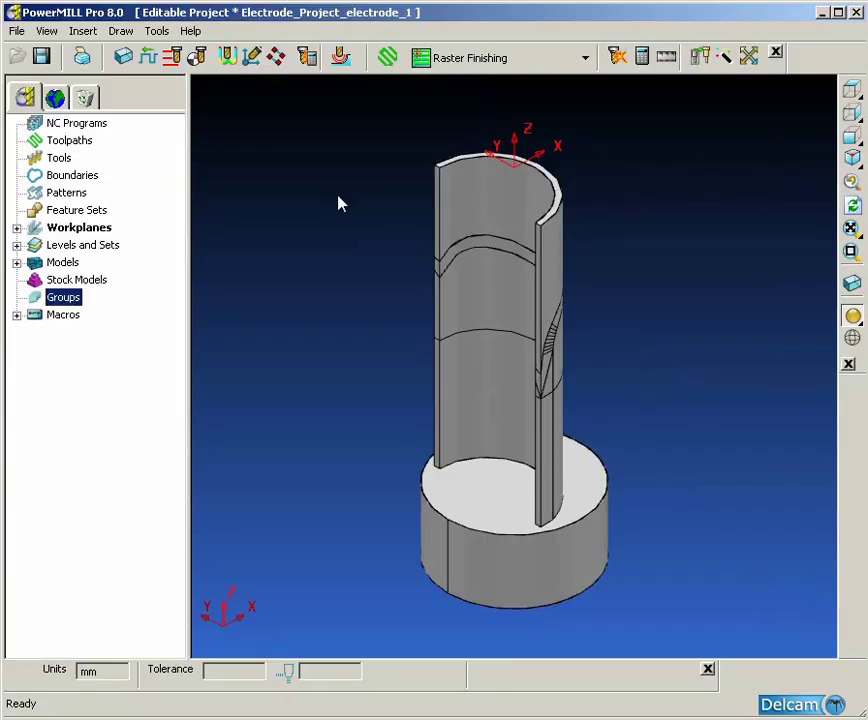
{"action": "left_click", "coordinate": [55, 98]}
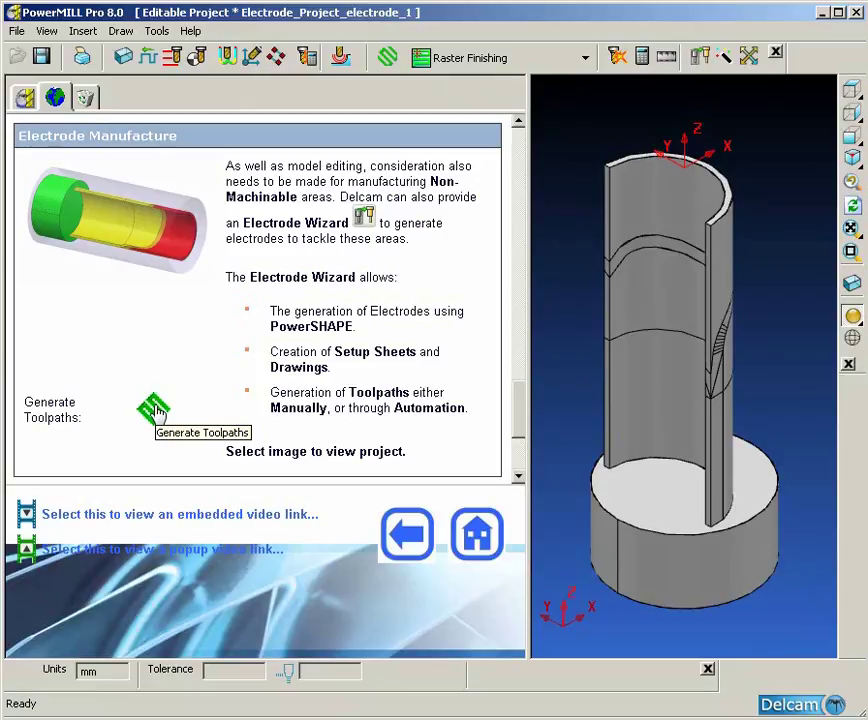
Auto-generate the electrode's Roughing, Semi_Finish and Finish toolpaths, then activate Roughing in the Toolpaths tree.
{"action": "left_click", "coordinate": [154, 409]}
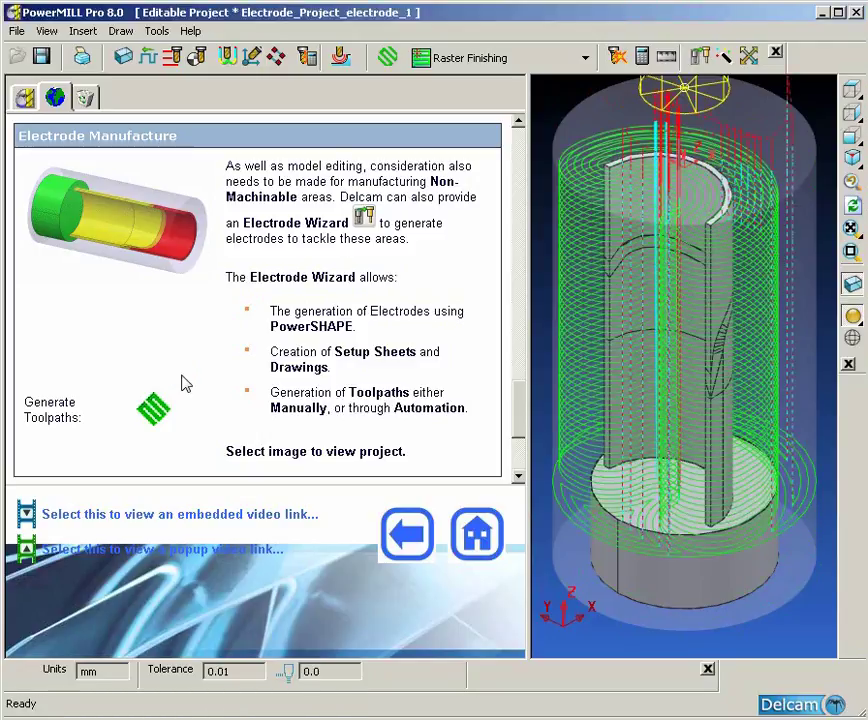
{"action": "left_click", "coordinate": [24, 97]}
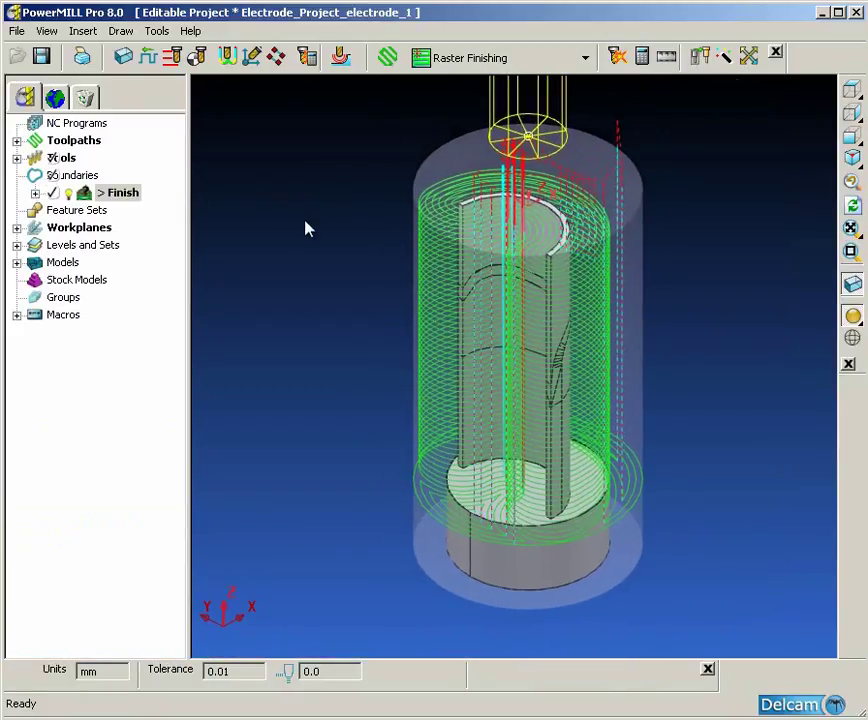
{"action": "left_click", "coordinate": [17, 141]}
{"action": "double_click", "coordinate": [118, 158]}
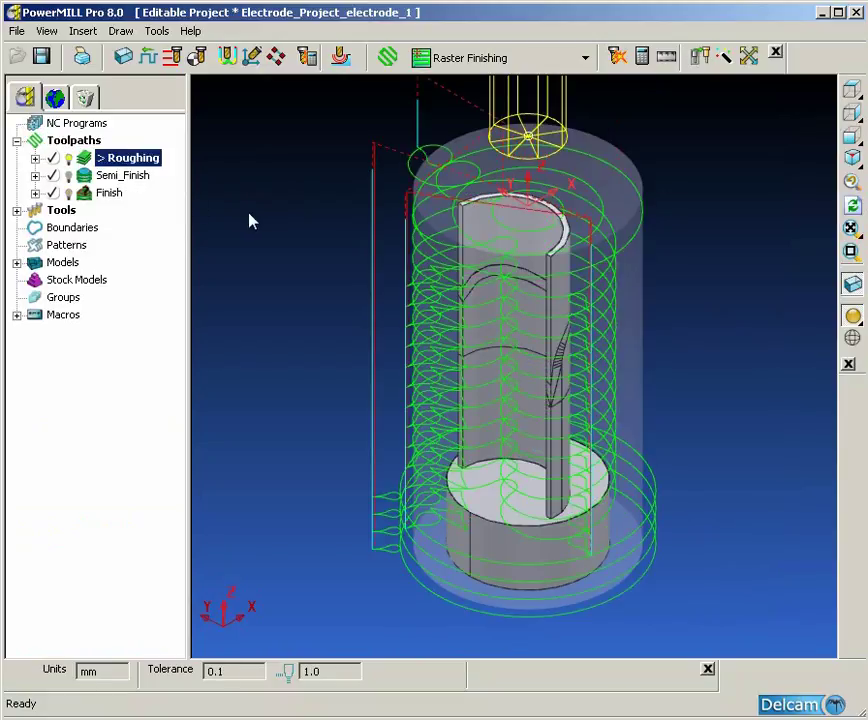
{"action": "left_click", "coordinate": [250, 216]}
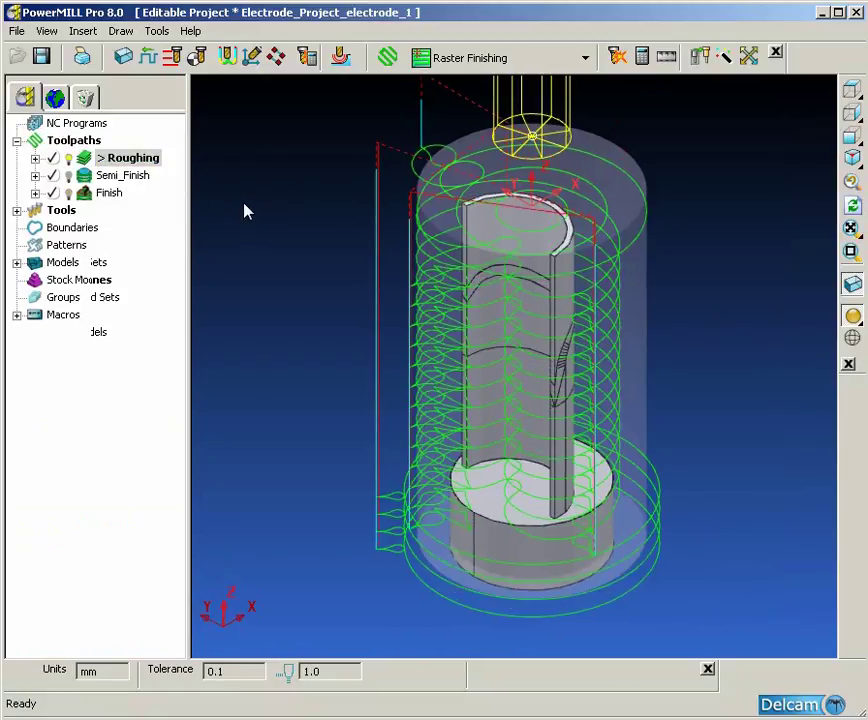
Show the ViewMill toolbar and switch ViewMill stock simulation on.
{"action": "left_click", "coordinate": [47, 31]}
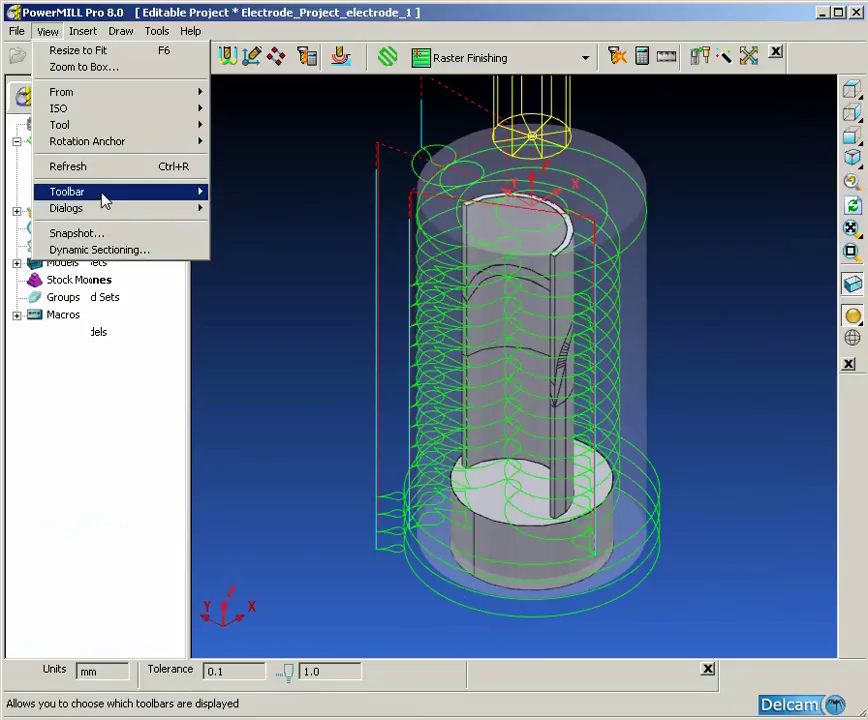
{"action": "mouse_move", "coordinate": [106, 194]}
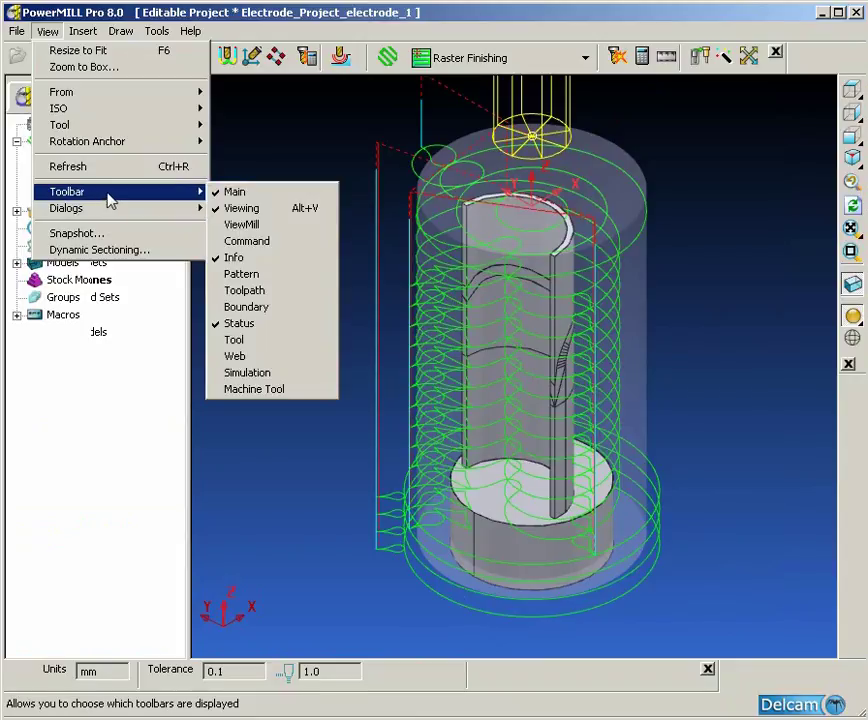
{"action": "left_click", "coordinate": [265, 226]}
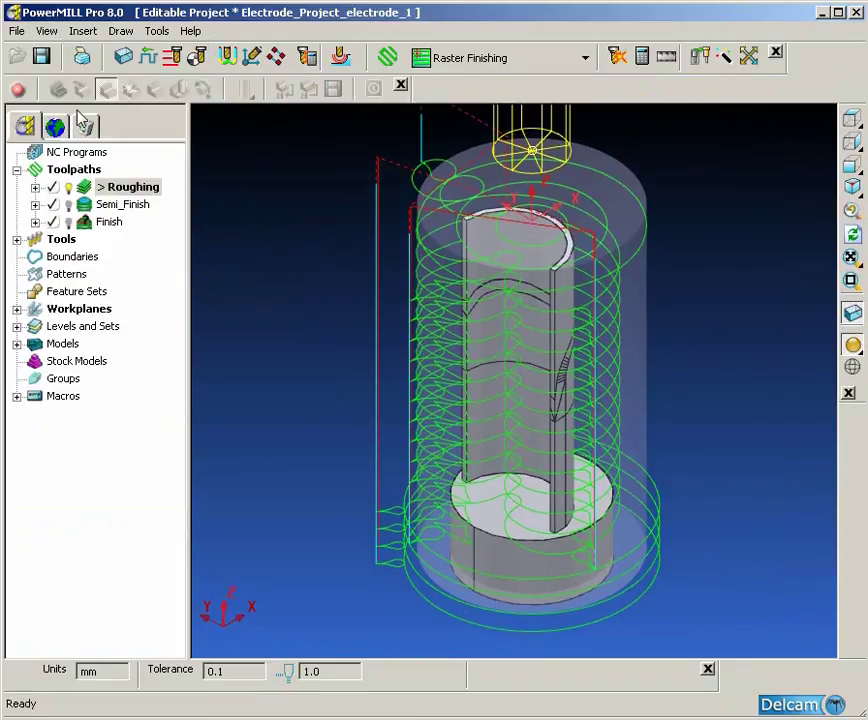
{"action": "left_click", "coordinate": [18, 91]}
Simulate the Roughing toolpath from start and play it.
{"action": "right_click", "coordinate": [135, 190]}
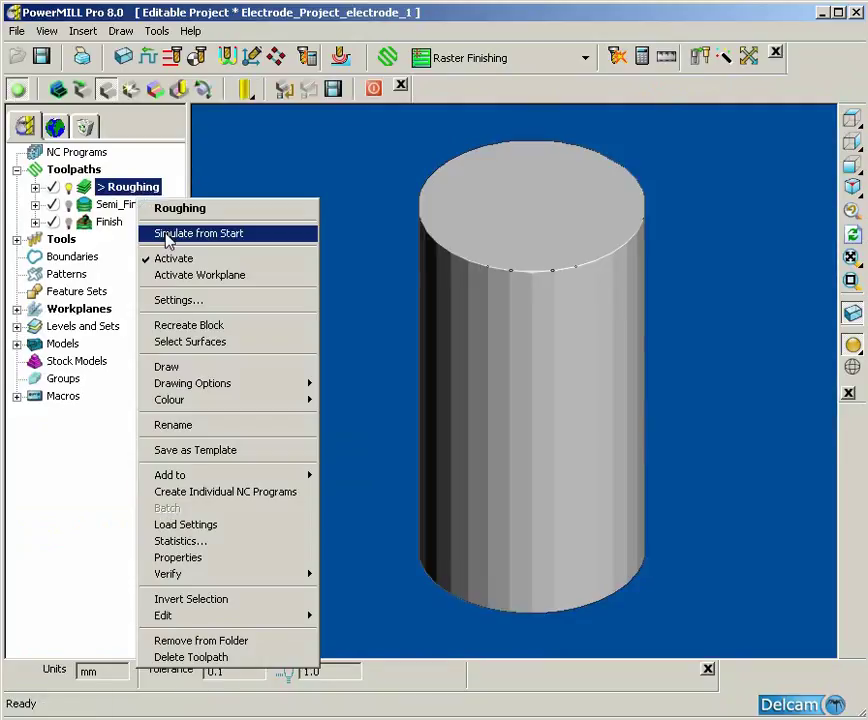
{"action": "left_click", "coordinate": [168, 235]}
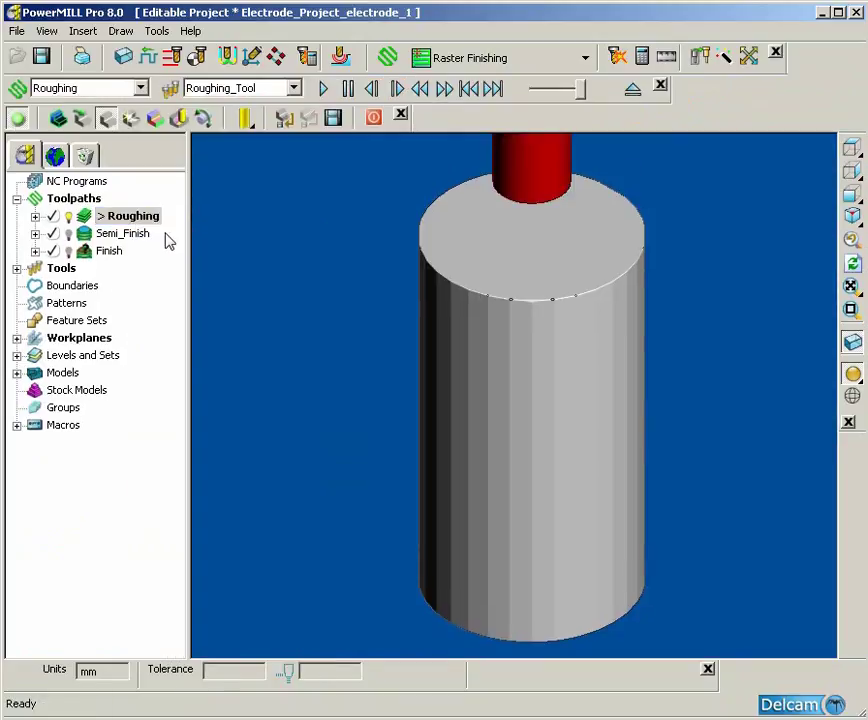
{"action": "left_click", "coordinate": [323, 88]}
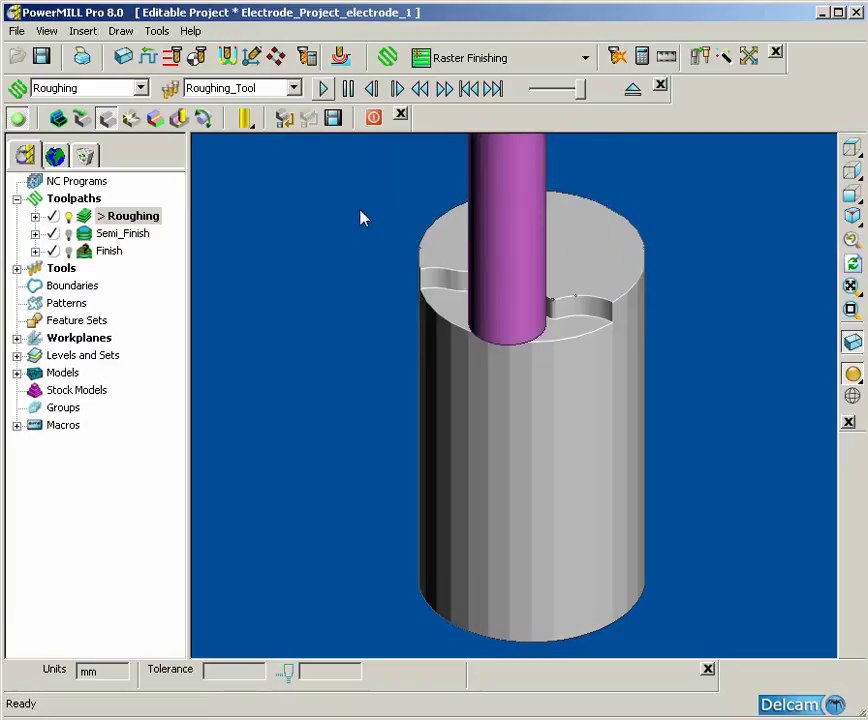